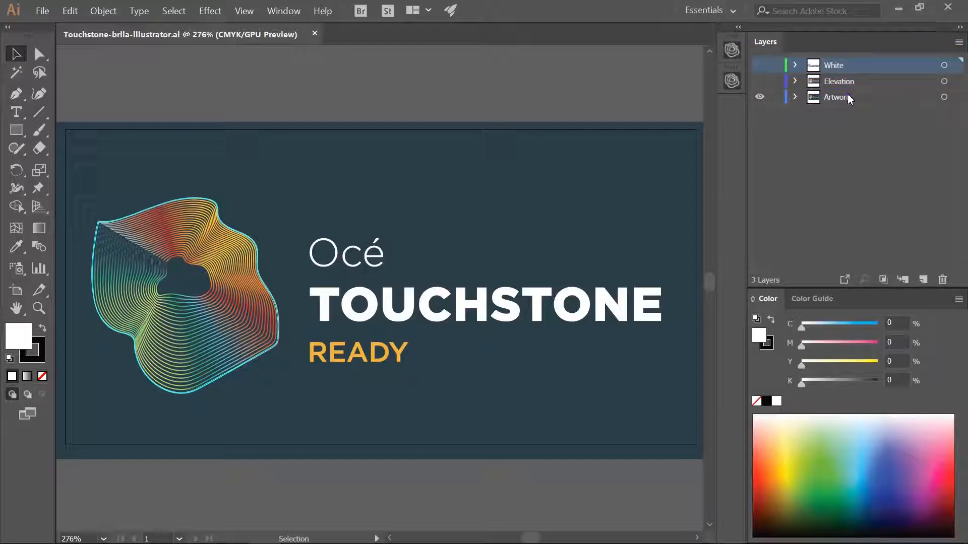
Select the Elevation layer with its elevation map on display and switch the colour sliders to grayscale
{"action": "left_click", "coordinate": [848, 96]}
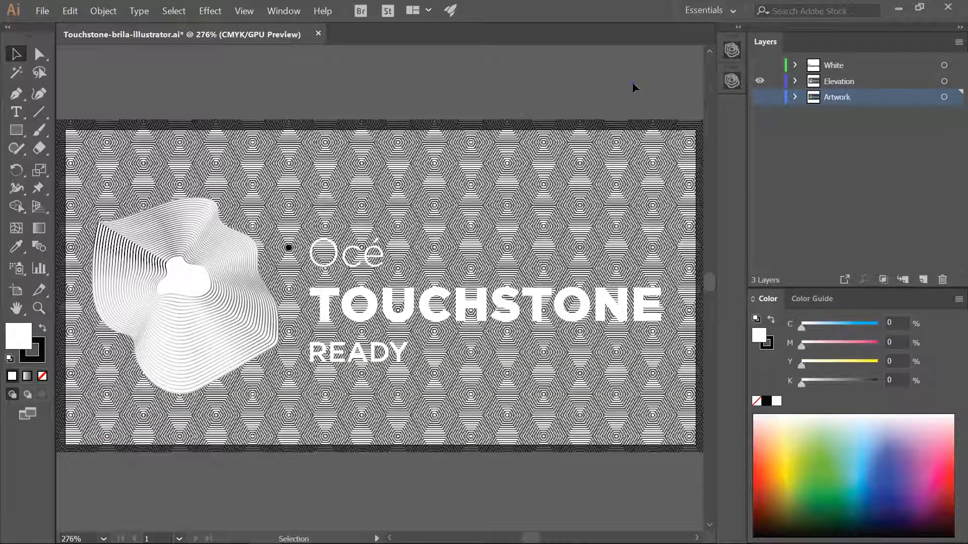
{"action": "left_click", "coordinate": [872, 83]}
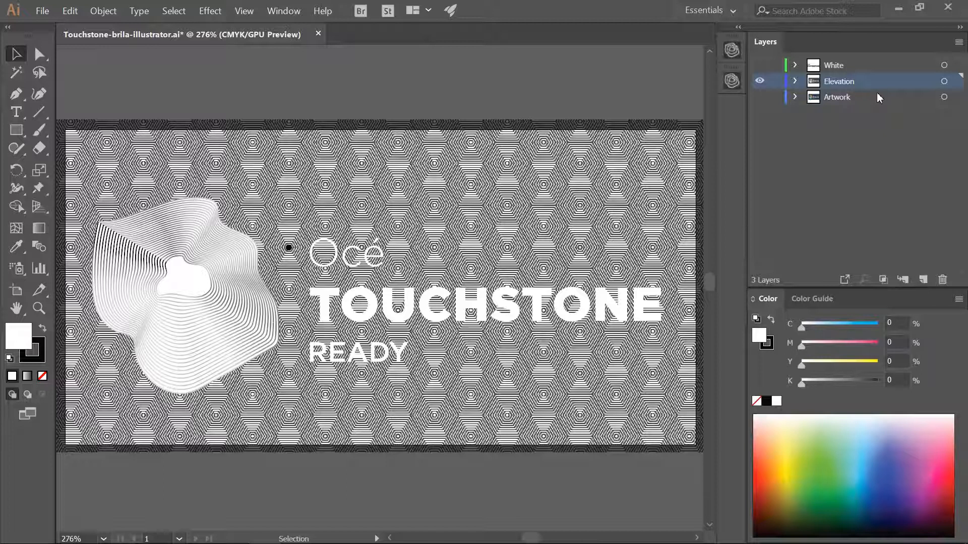
{"action": "left_click", "coordinate": [959, 300]}
{"action": "left_click", "coordinate": [959, 300]}
{"action": "left_click", "coordinate": [871, 317]}
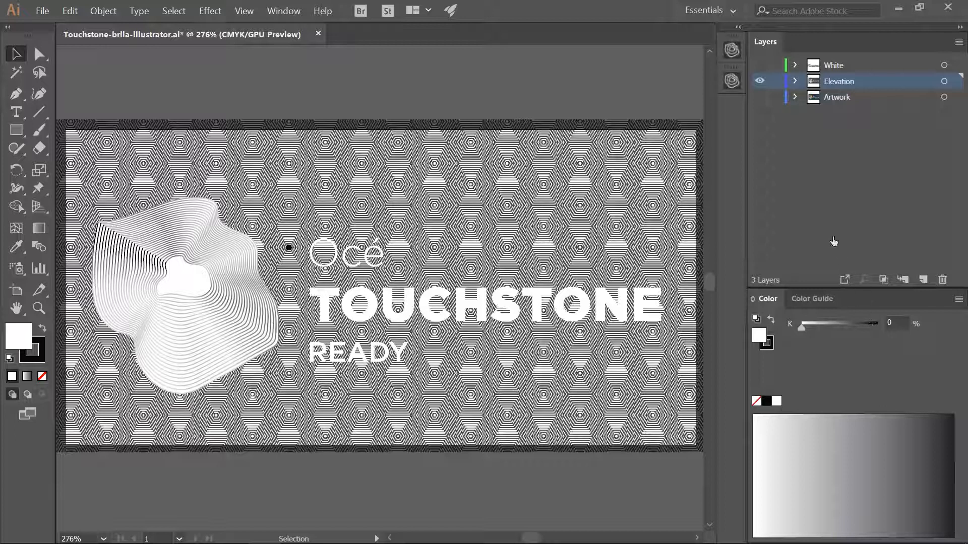
Show only the White layer and examine the edges of the Océ and TOUCHSTONE lettering up close
{"action": "left_click", "coordinate": [759, 81]}
{"action": "left_click", "coordinate": [760, 66]}
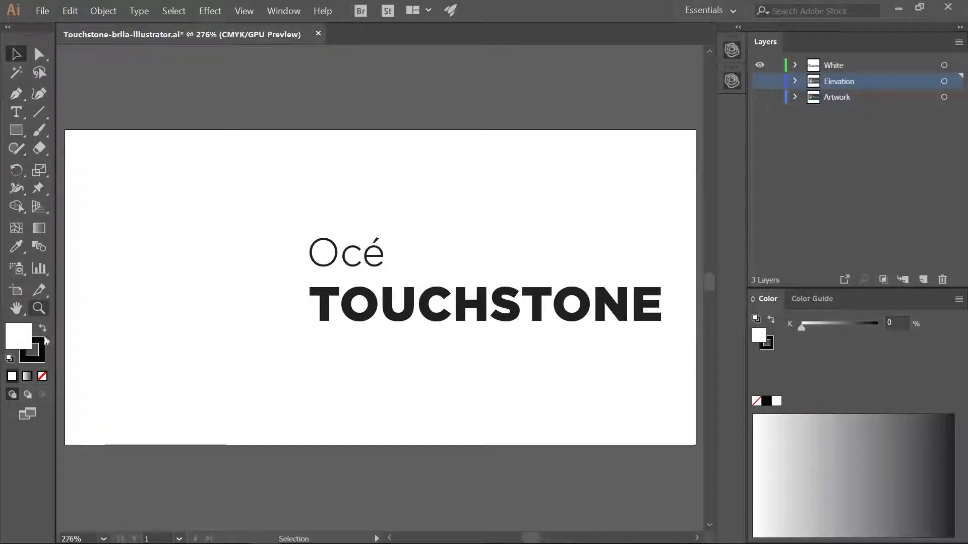
{"action": "left_click", "coordinate": [38, 308]}
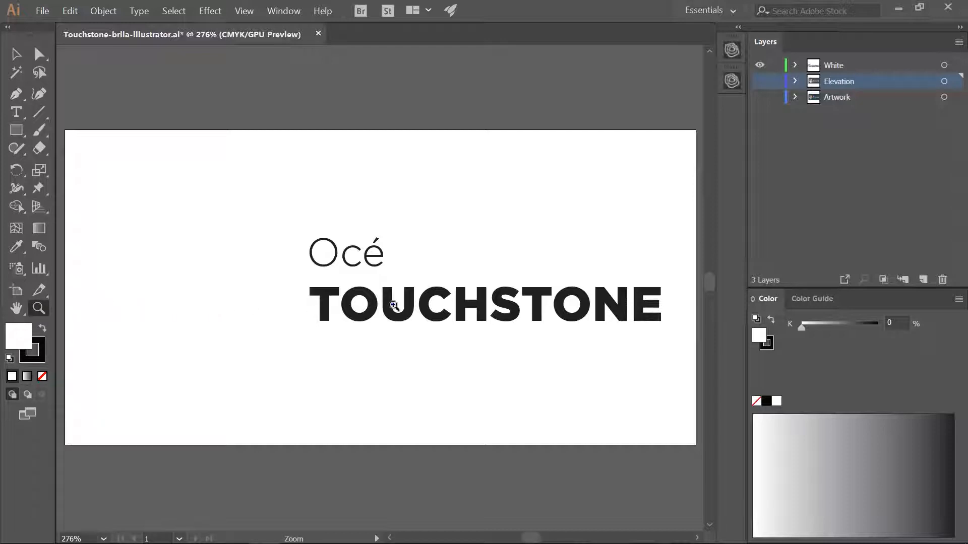
{"action": "left_click", "coordinate": [358, 305]}
{"action": "left_click", "coordinate": [365, 283]}
{"action": "left_click", "coordinate": [351, 286]}
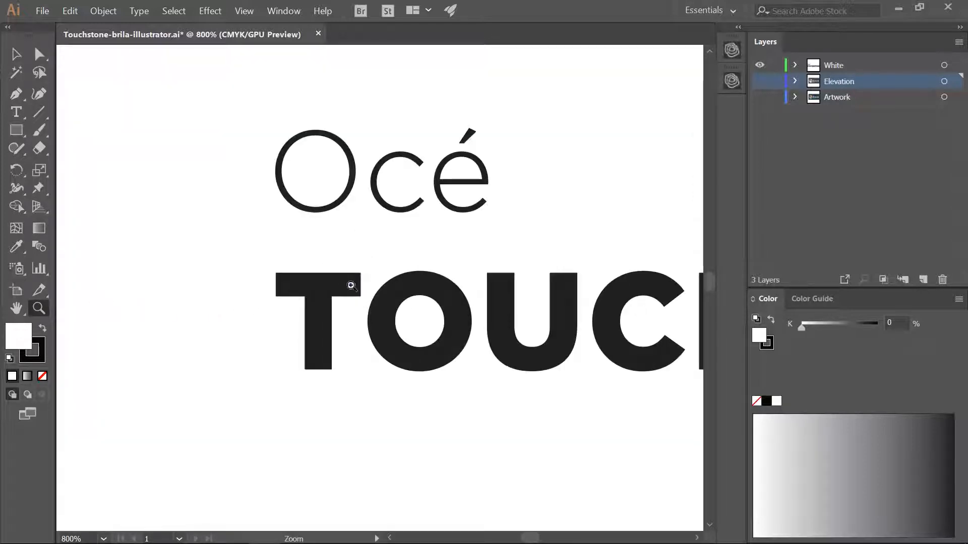
{"action": "left_click", "coordinate": [349, 281]}
{"action": "left_click", "coordinate": [549, 306]}
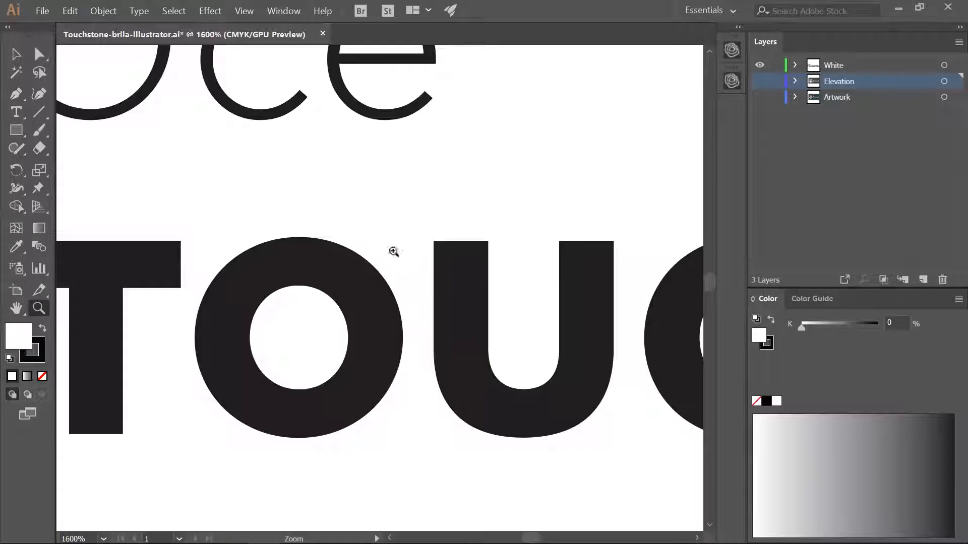
{"action": "left_click", "coordinate": [204, 194]}
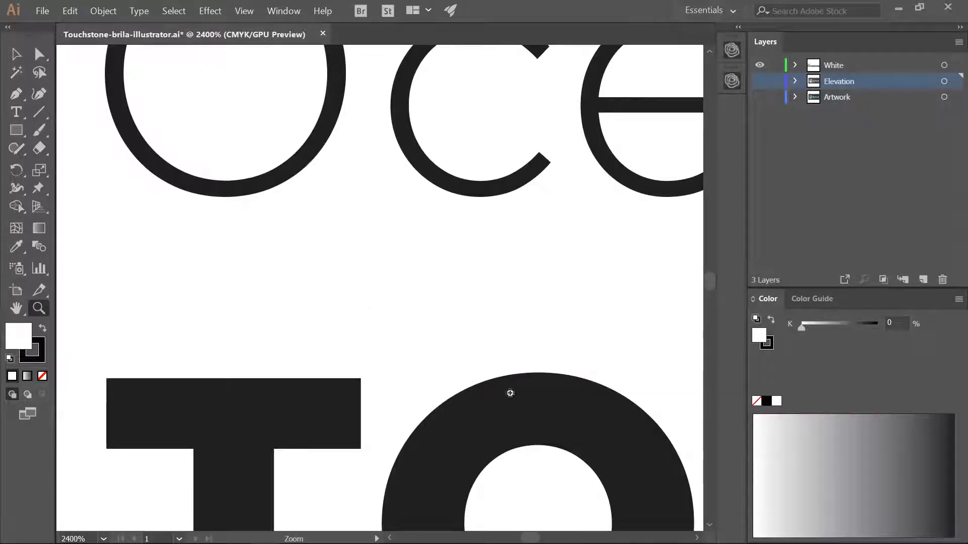
{"action": "left_click", "coordinate": [542, 417]}
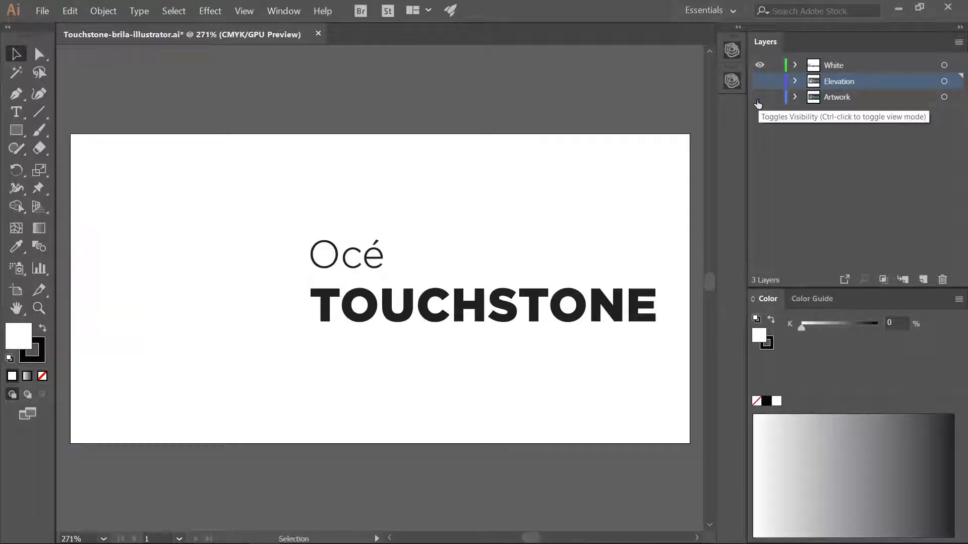
Make the Artwork and Elevation layers visible and open the Océ Touchstone Setup extension
{"action": "left_click", "coordinate": [759, 97]}
{"action": "left_click", "coordinate": [759, 80]}
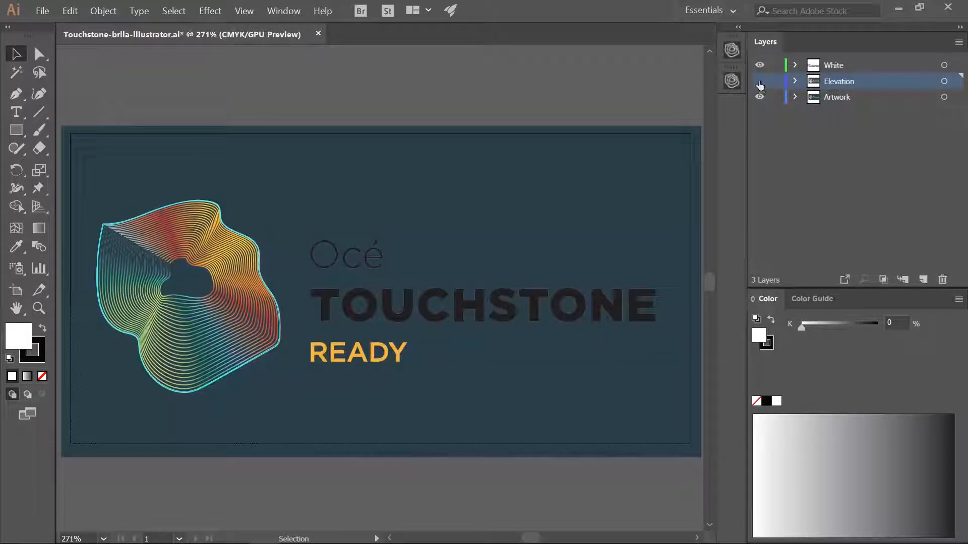
{"action": "left_click", "coordinate": [287, 14]}
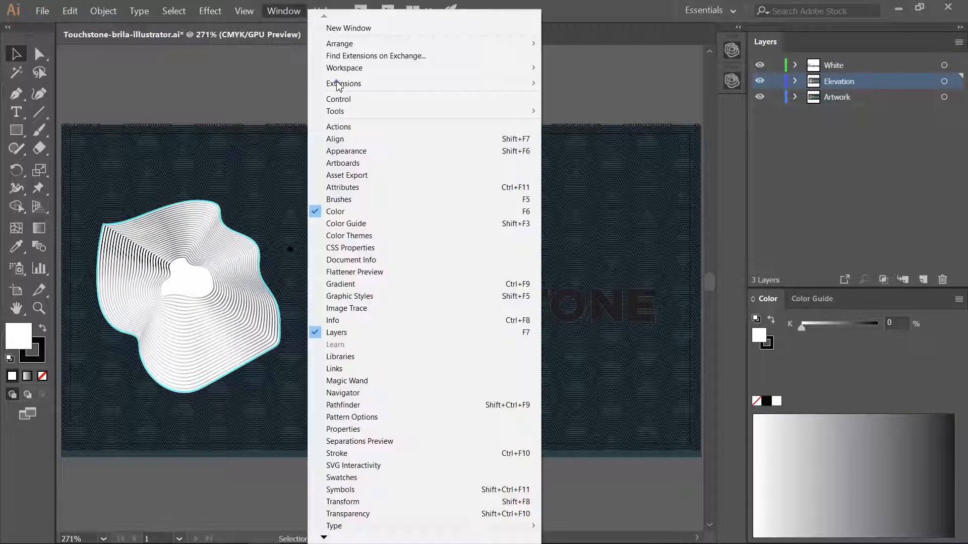
{"action": "mouse_move", "coordinate": [403, 83]}
{"action": "left_click", "coordinate": [580, 89]}
Configure the Touchstone setup with effect type Brila, elevation map Elevation, white undercoat White and a maximum elevation of 0.1 mm
{"action": "left_click", "coordinate": [657, 77]}
{"action": "left_click", "coordinate": [648, 98]}
{"action": "left_click", "coordinate": [646, 94]}
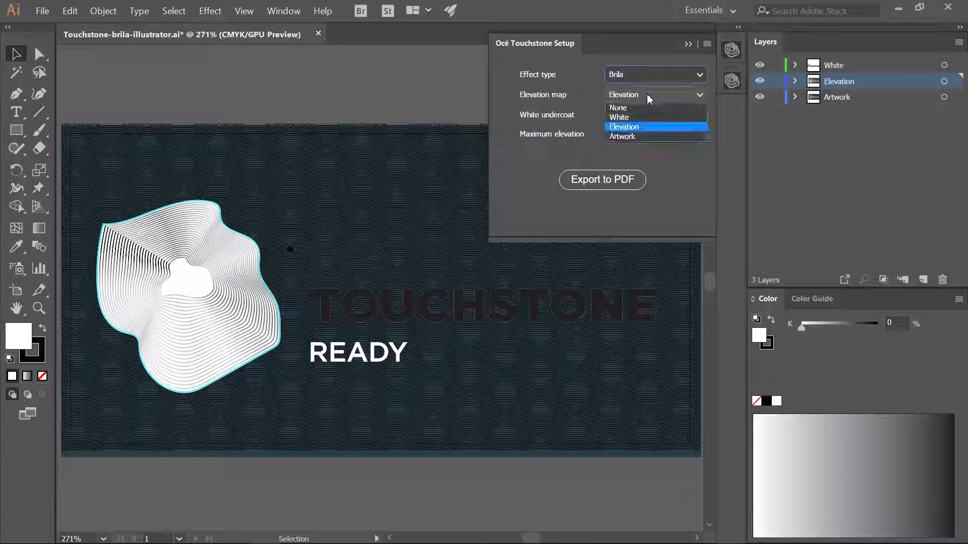
{"action": "left_click", "coordinate": [633, 125]}
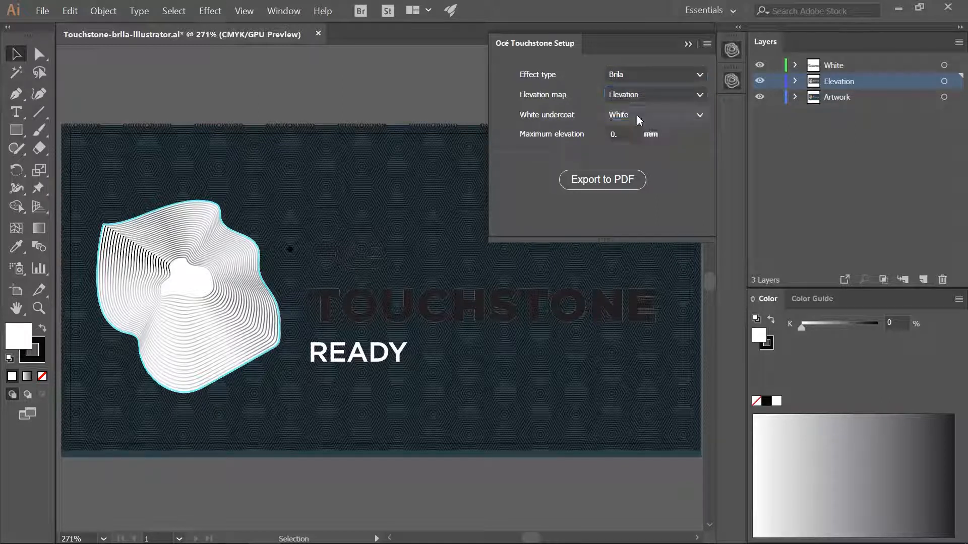
{"action": "left_click", "coordinate": [636, 115]}
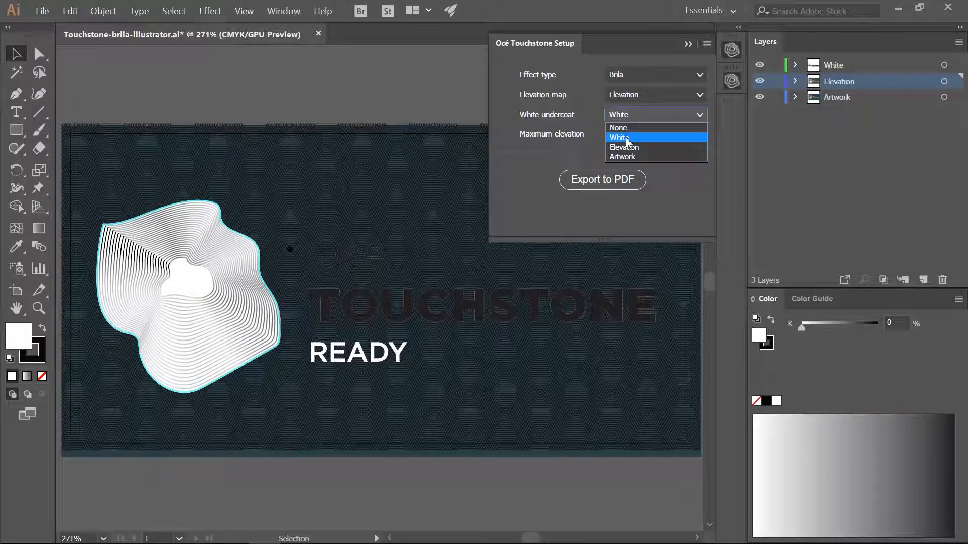
{"action": "left_click", "coordinate": [626, 138]}
{"action": "left_click", "coordinate": [619, 136]}
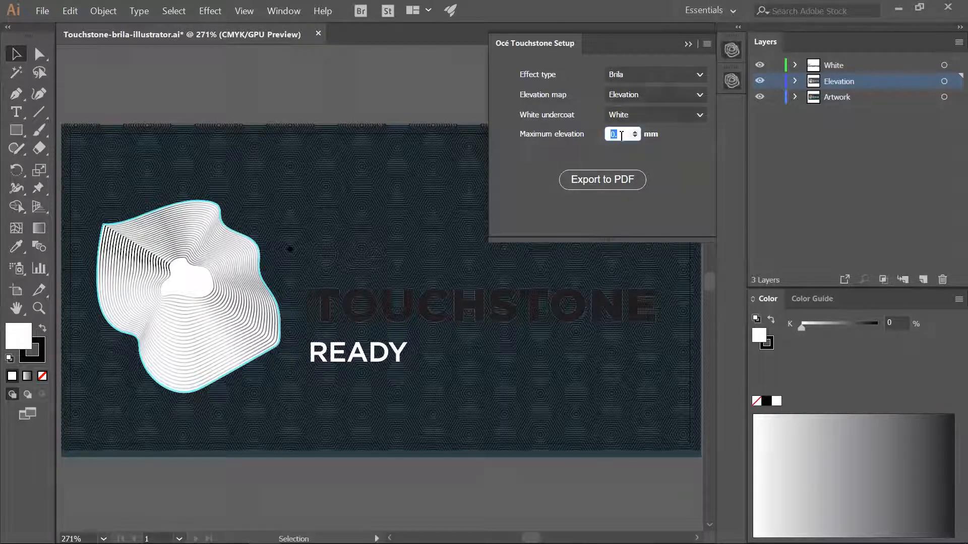
{"action": "type", "text": ".1"}
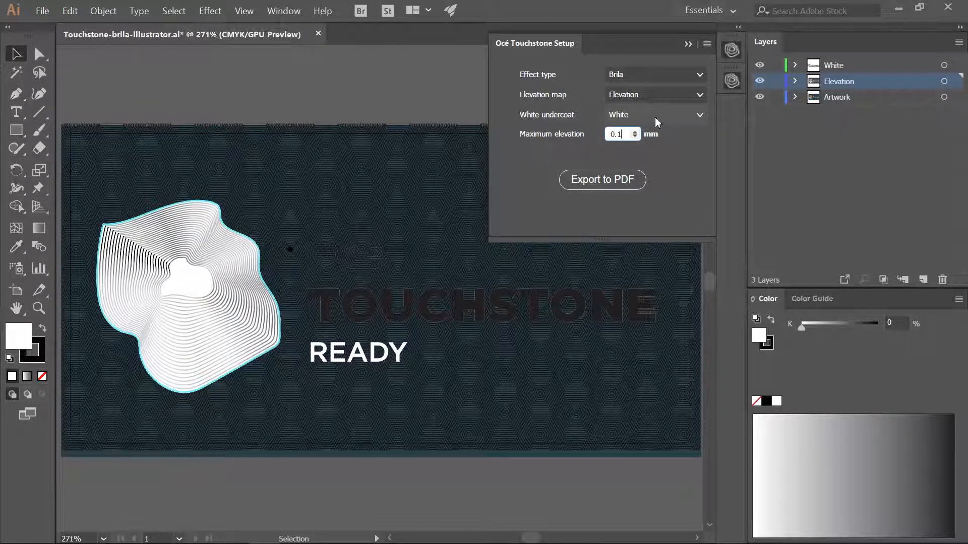
{"action": "left_click", "coordinate": [678, 182]}
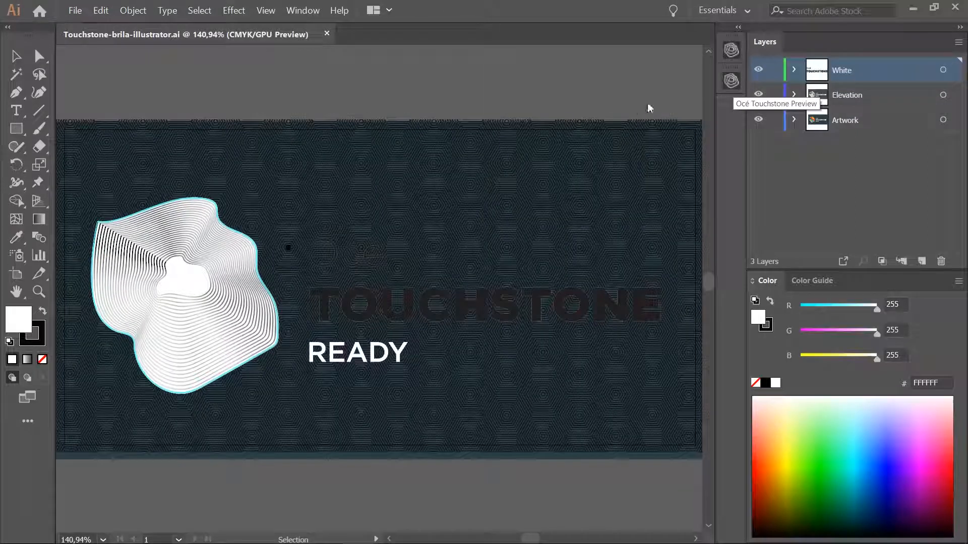
Open the Océ Touchstone Preview, render the whole document and check the available rendering options
{"action": "left_click", "coordinate": [732, 81]}
{"action": "left_click", "coordinate": [589, 119]}
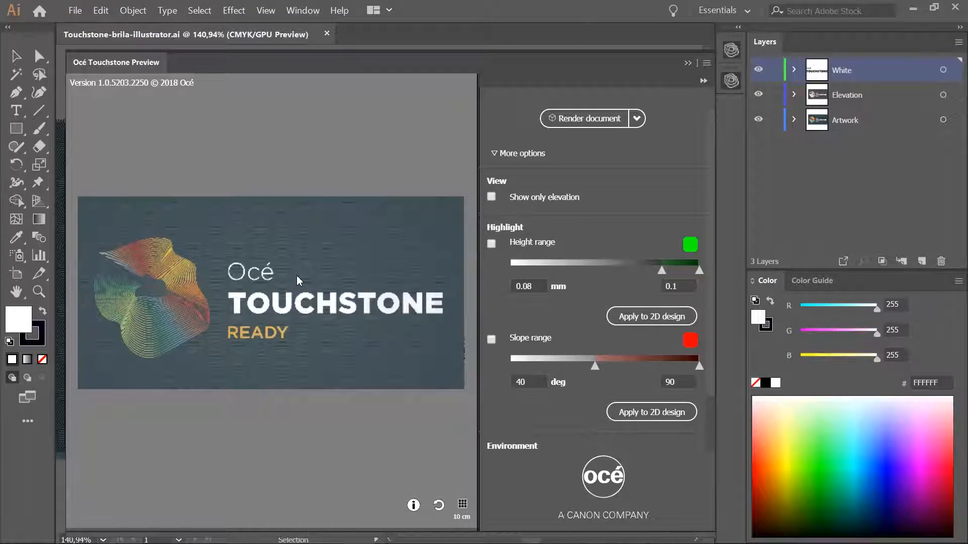
{"action": "left_click", "coordinate": [637, 119]}
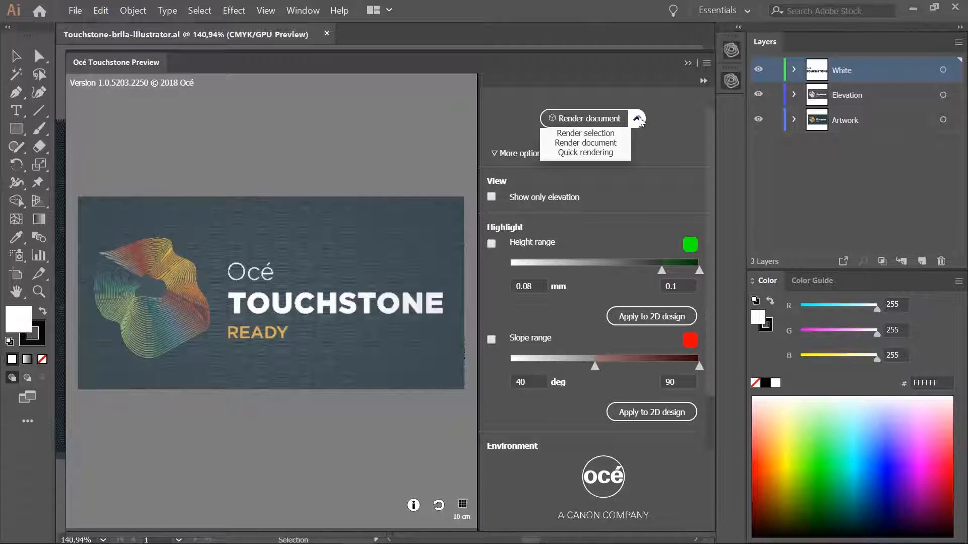
{"action": "left_click", "coordinate": [637, 119]}
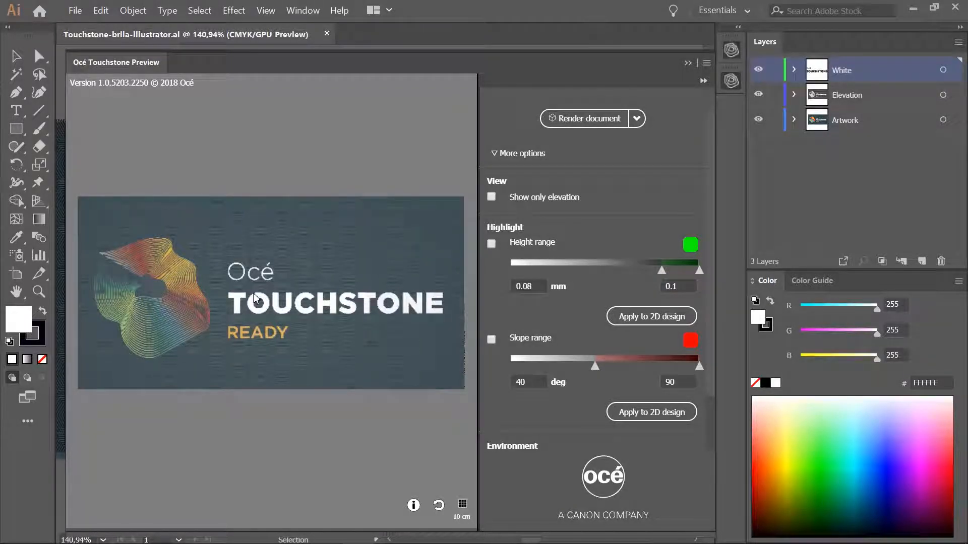
Inspect the rendered design's relief in the 3D preview from different angles and distances
{"action": "left_click_drag", "start_coordinate": [253, 298], "coordinate": [334, 367]}
{"action": "left_click_drag", "start_coordinate": [376, 302], "coordinate": [292, 277]}
{"action": "scroll", "coordinate": [293, 276], "scroll_direction": "down", "scroll_amount": 5}
{"action": "scroll", "coordinate": [292, 275], "scroll_direction": "up", "scroll_amount": 5}
{"action": "scroll", "coordinate": [289, 275], "scroll_direction": "up", "scroll_amount": 6}
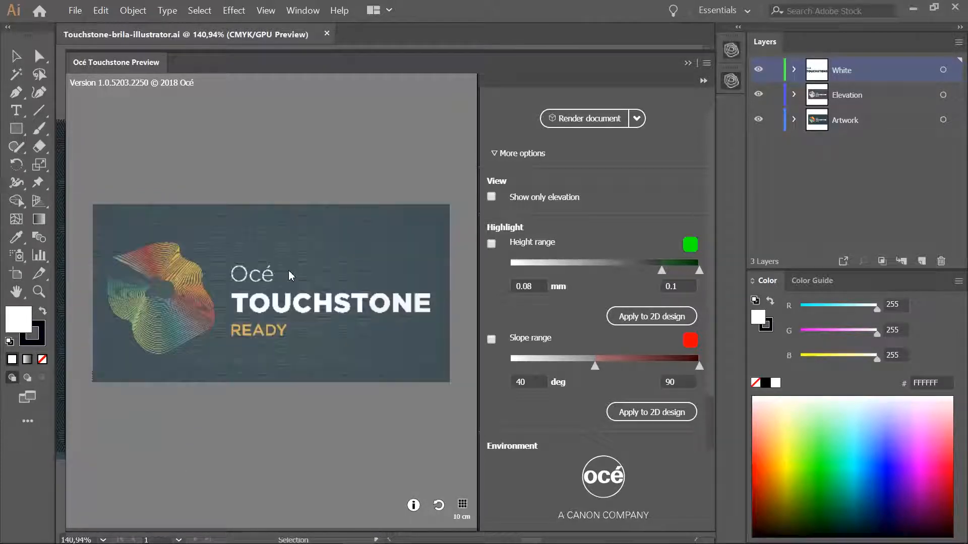
{"action": "scroll", "coordinate": [292, 275], "scroll_direction": "down", "scroll_amount": 5}
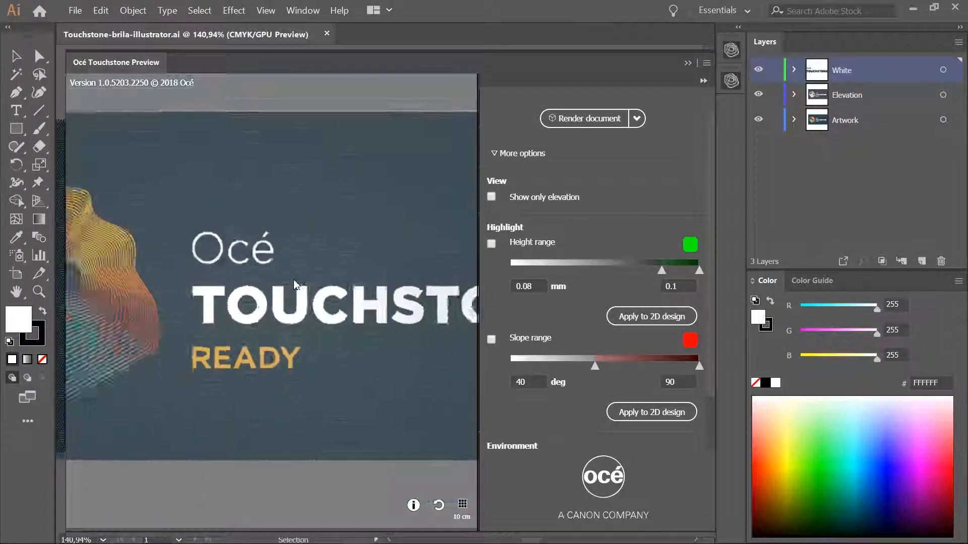
{"action": "scroll", "coordinate": [705, 355], "scroll_direction": "down", "scroll_amount": 2}
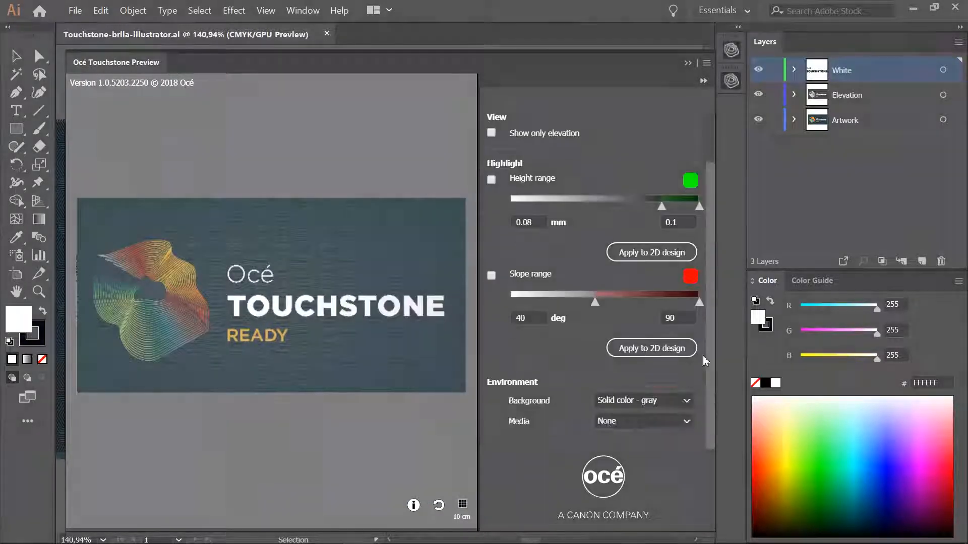
Review the preview's media choices and try the solid blue background before returning it to solid gray
{"action": "left_click", "coordinate": [688, 422]}
{"action": "left_click", "coordinate": [684, 469]}
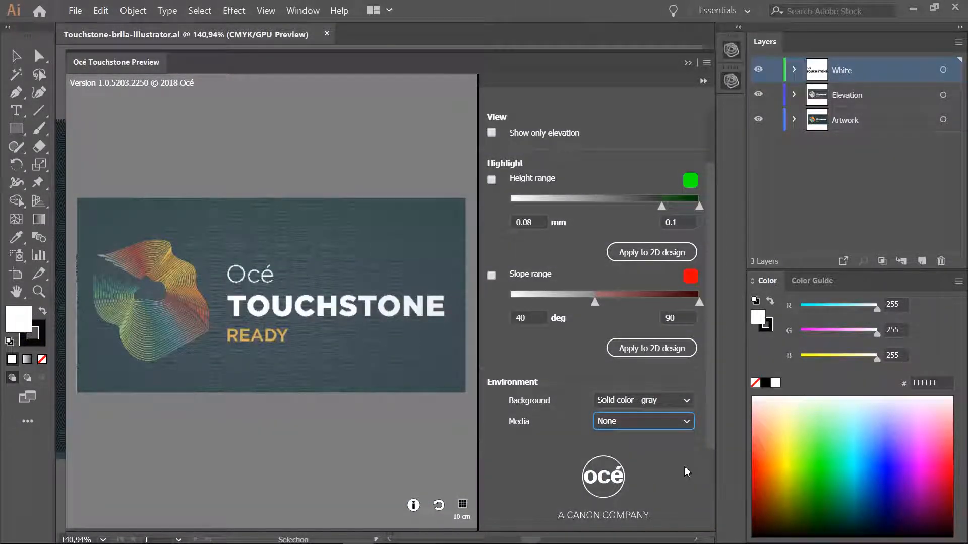
{"action": "left_click_drag", "start_coordinate": [279, 242], "coordinate": [252, 198]}
{"action": "left_click", "coordinate": [687, 399]}
{"action": "left_click", "coordinate": [688, 400]}
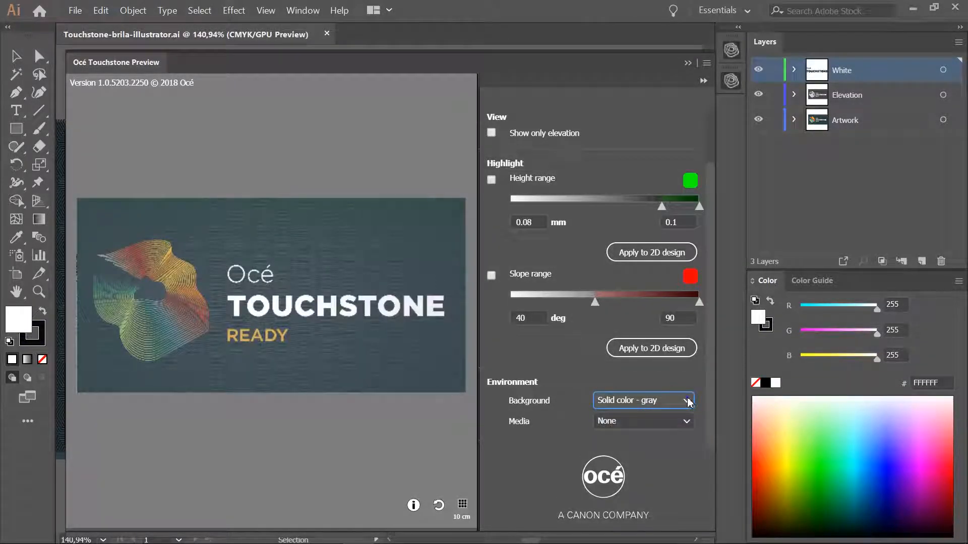
{"action": "left_click", "coordinate": [686, 400]}
{"action": "left_click", "coordinate": [668, 415]}
{"action": "left_click", "coordinate": [687, 401]}
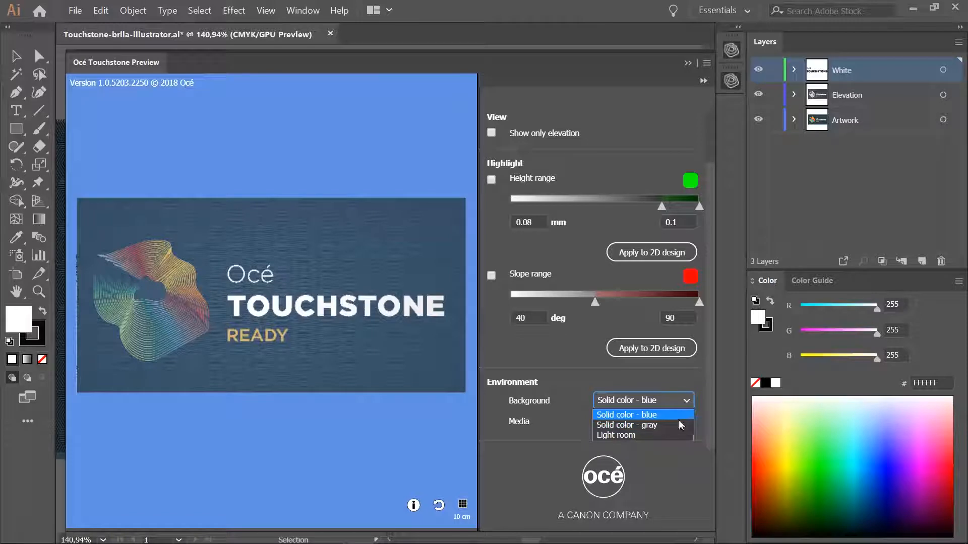
{"action": "left_click", "coordinate": [676, 425]}
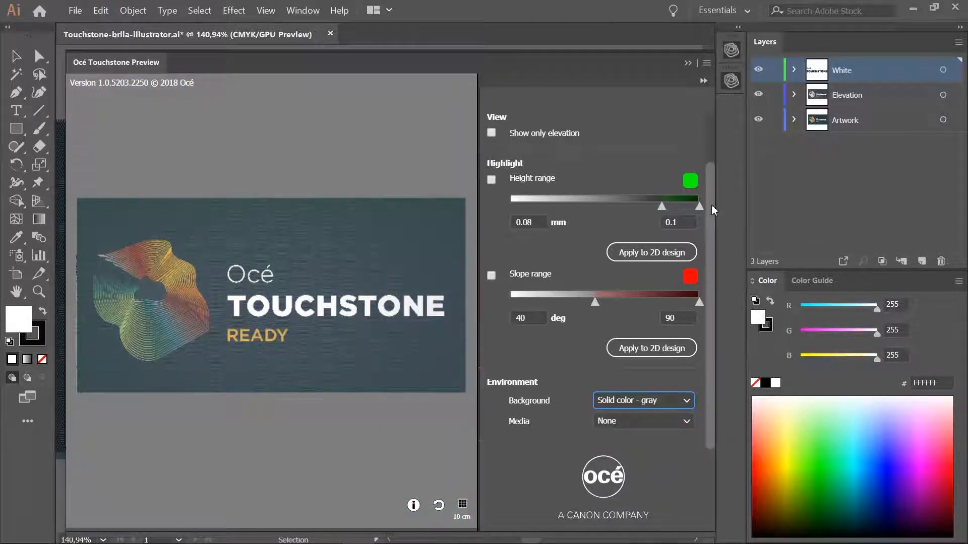
Show only the elevation in the preview and turn on the height range highlight
{"action": "left_click_drag", "start_coordinate": [713, 212], "coordinate": [721, 147]}
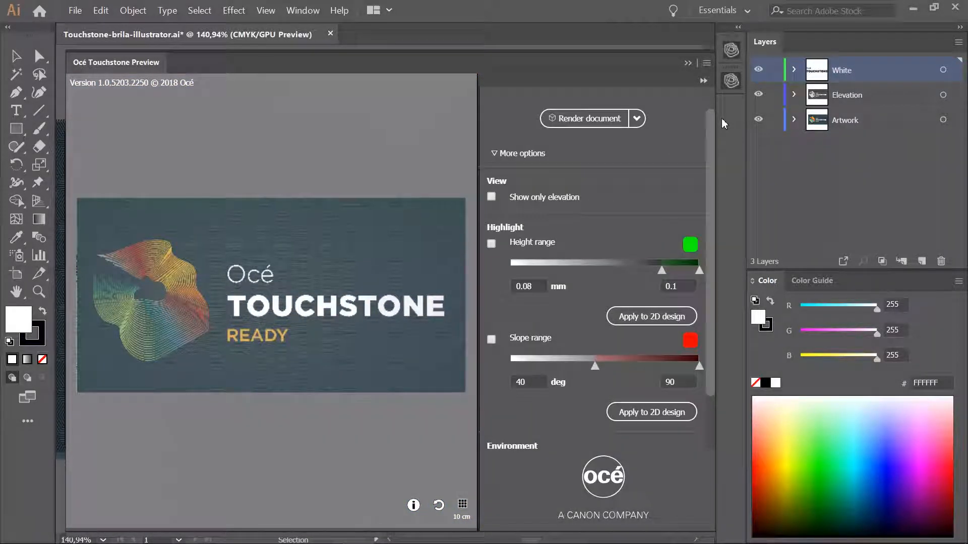
{"action": "left_click", "coordinate": [491, 196]}
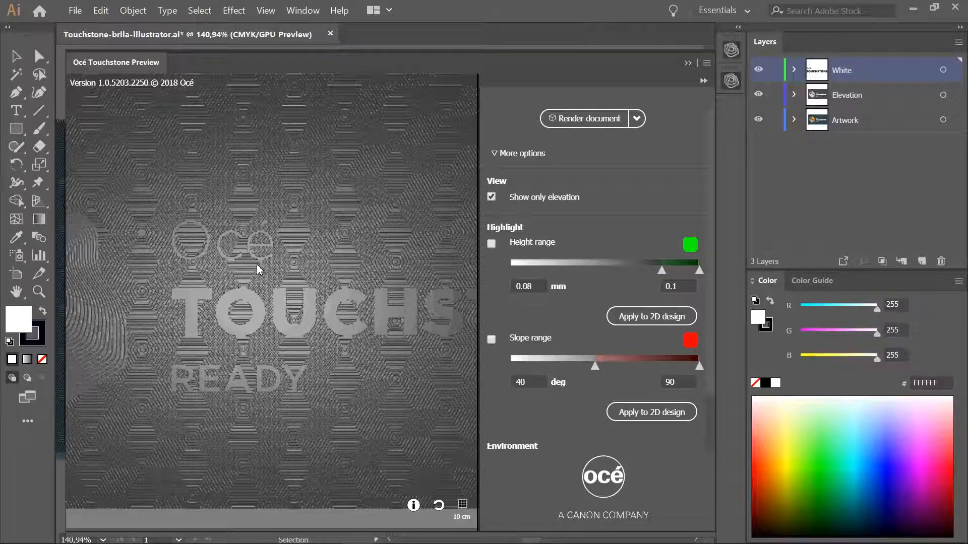
{"action": "left_click", "coordinate": [525, 286]}
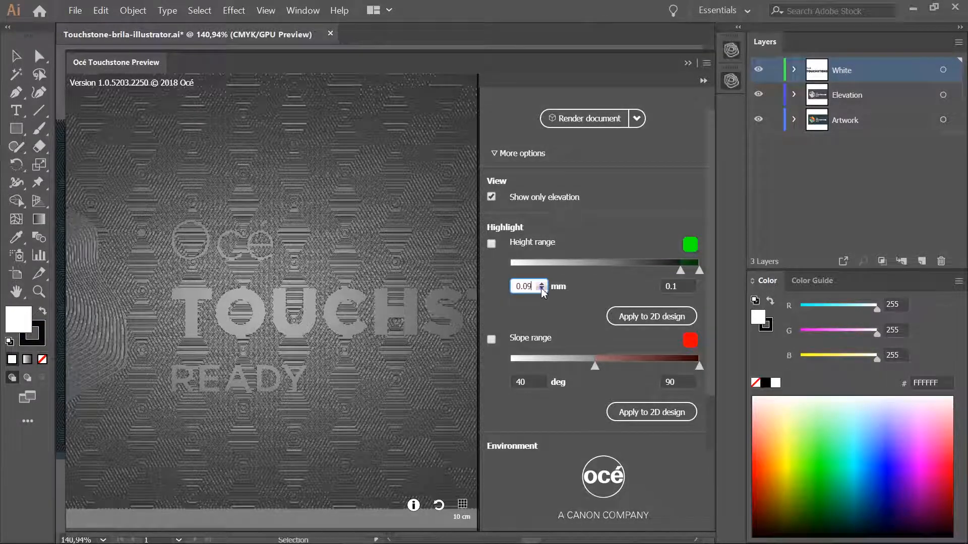
{"action": "left_click", "coordinate": [492, 245]}
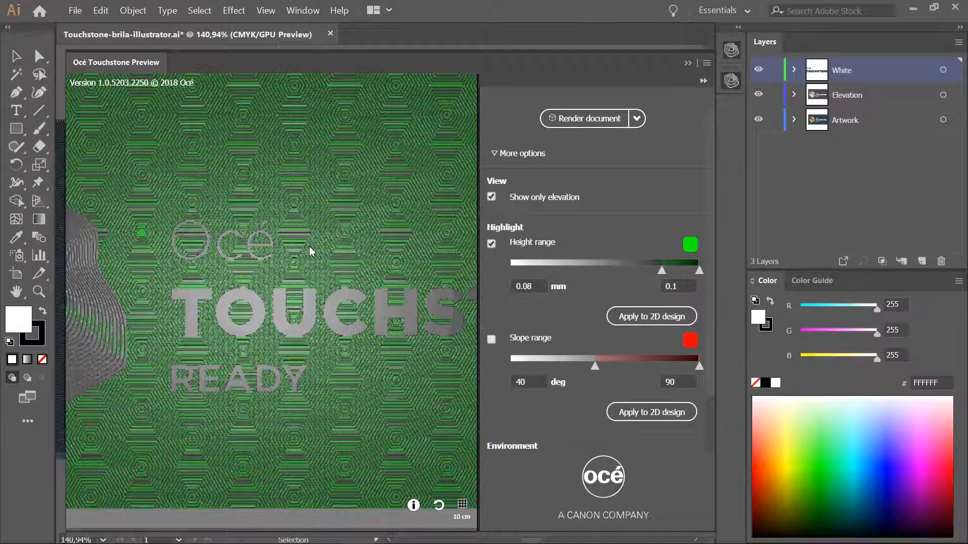
{"action": "scroll", "coordinate": [309, 246], "scroll_direction": "down", "scroll_amount": 2}
{"action": "scroll", "coordinate": [307, 246], "scroll_direction": "up", "scroll_amount": 2}
Raise the highlight's minimum height to 0.09 mm, apply the height highlight to the 2D design and return to the deselected artwork
{"action": "left_click", "coordinate": [542, 283]}
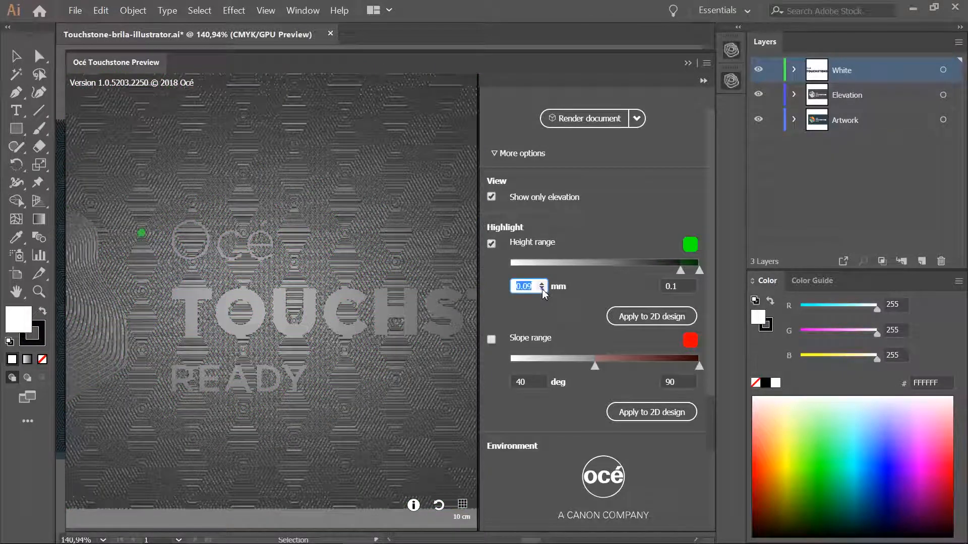
{"action": "left_click", "coordinate": [652, 315]}
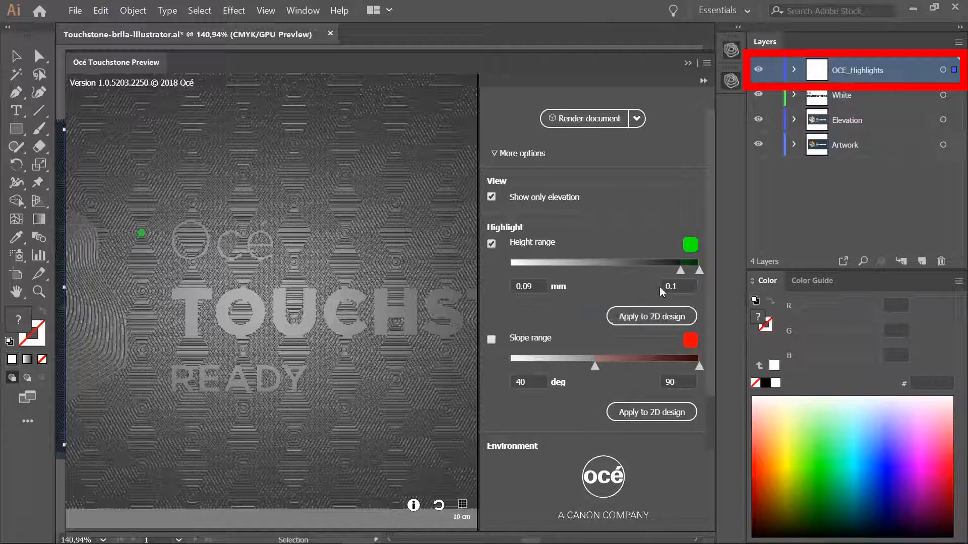
{"action": "left_click", "coordinate": [688, 63]}
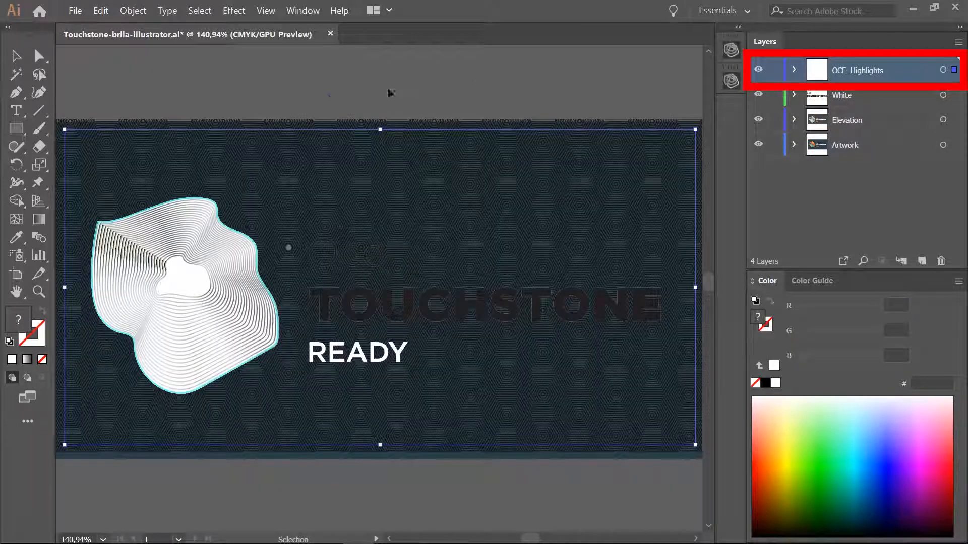
{"action": "left_click", "coordinate": [328, 98]}
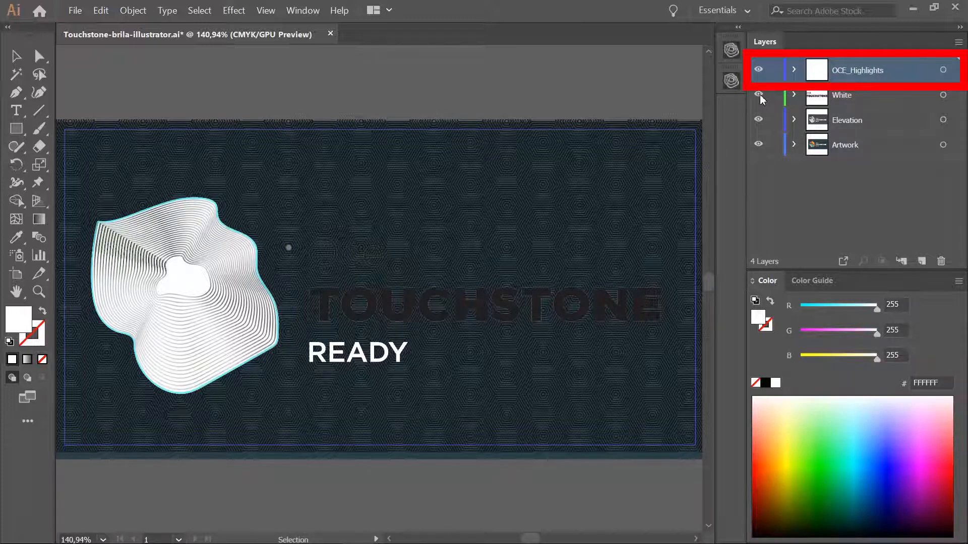
Hide the OCE_Highlights layer and delete the small black polygon from the Elevation layer
{"action": "left_click", "coordinate": [794, 119]}
{"action": "left_click", "coordinate": [759, 145]}
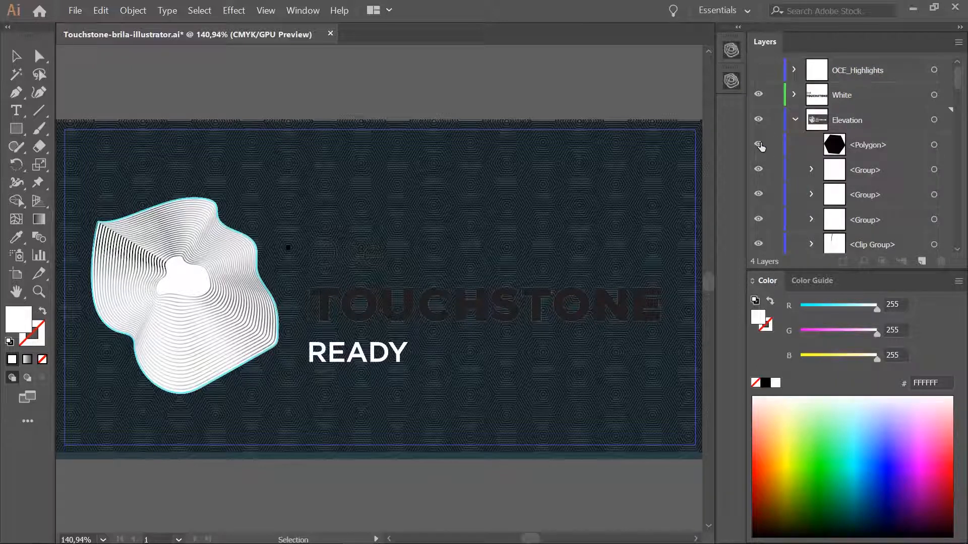
{"action": "left_click", "coordinate": [934, 145]}
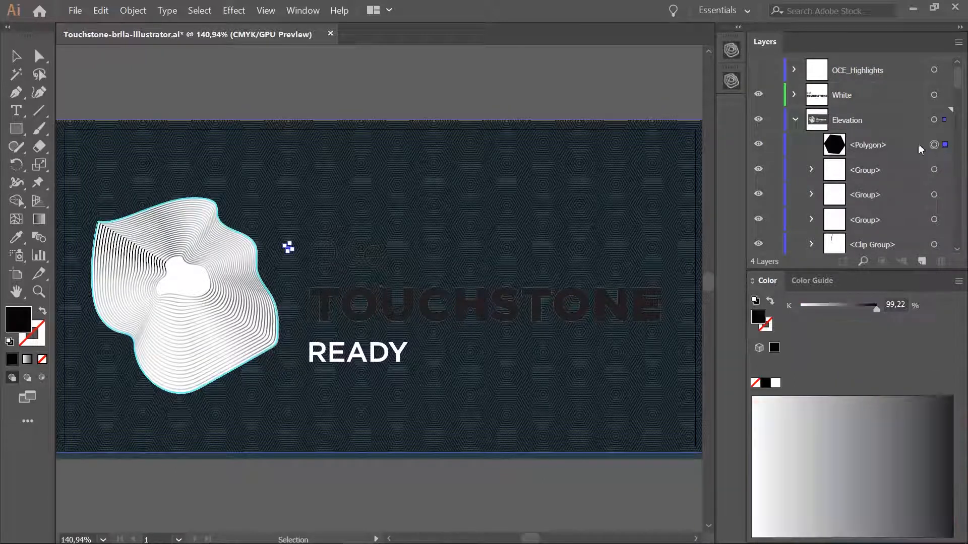
{"action": "left_click", "coordinate": [940, 261]}
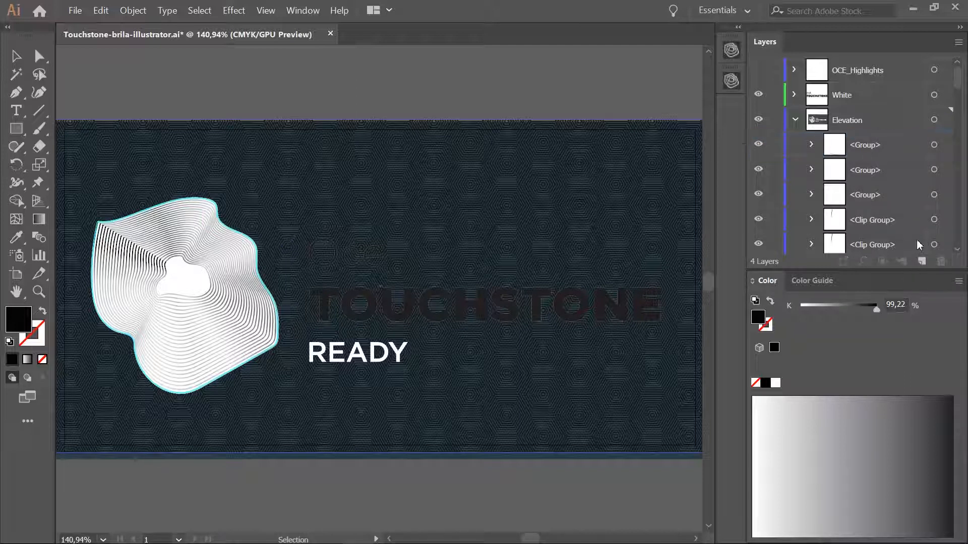
Render the corrected document again in the Touchstone preview, then switch from the height range highlight to the slope range highlight
{"action": "left_click", "coordinate": [731, 81]}
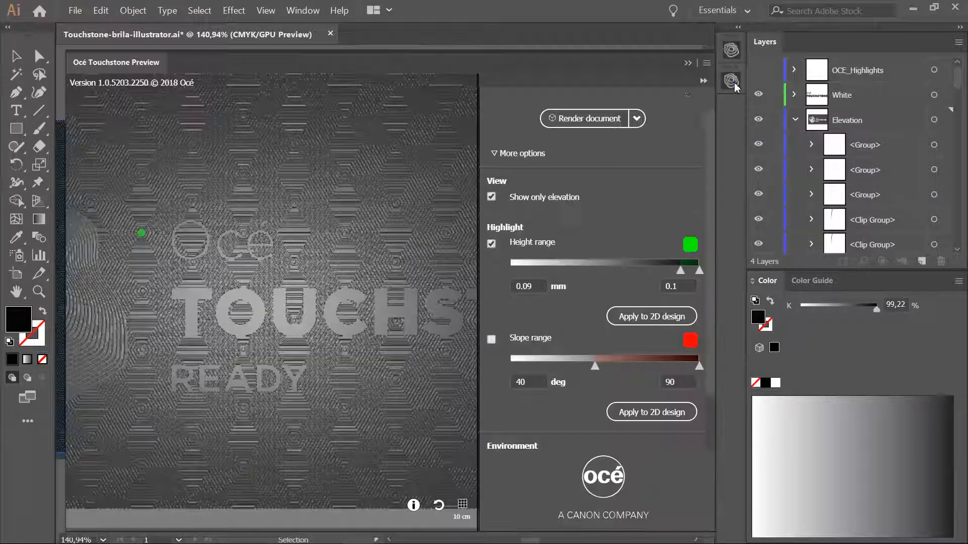
{"action": "left_click", "coordinate": [589, 119]}
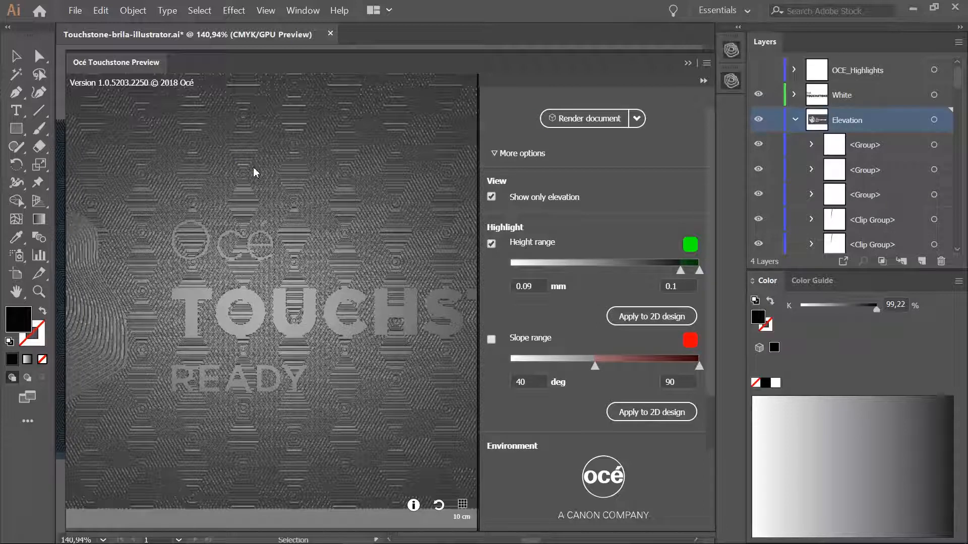
{"action": "left_click", "coordinate": [491, 339]}
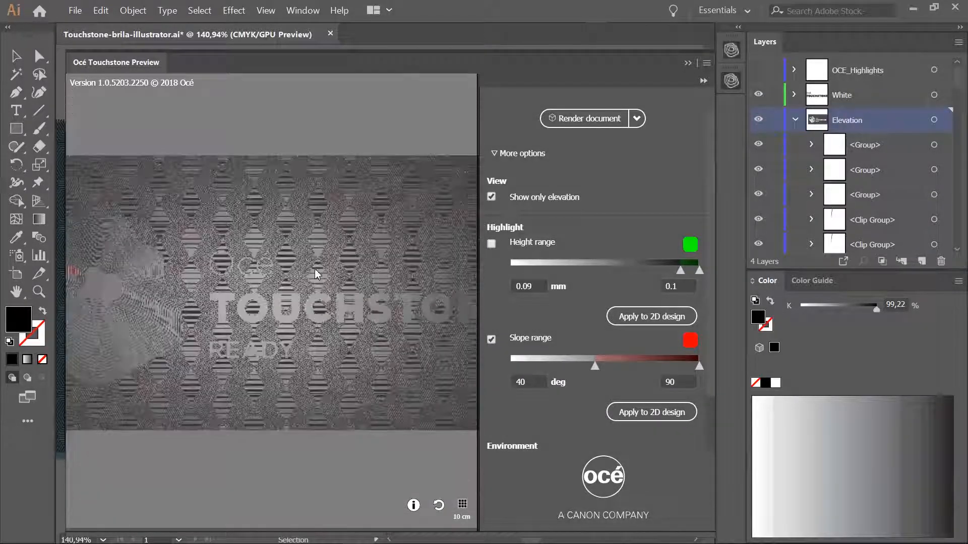
{"action": "scroll", "coordinate": [315, 271], "scroll_direction": "down", "scroll_amount": 3}
{"action": "scroll", "coordinate": [316, 273], "scroll_direction": "up", "scroll_amount": 5}
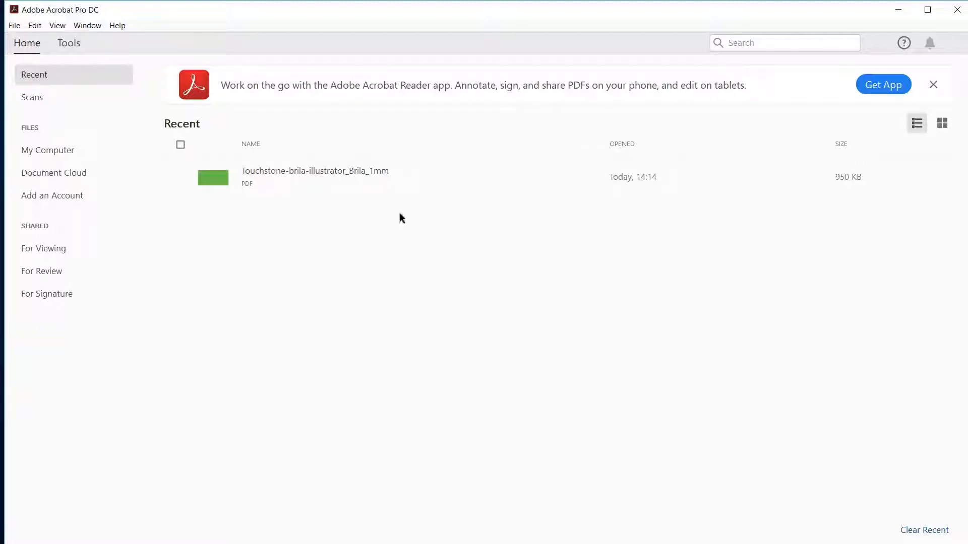
In Adobe Acrobat Pro DC, open Touchstone-brila-illustrator_Brila_1mm.pdf and bring up the Print Production Output Preview with its separations
{"action": "double_click", "coordinate": [298, 175]}
{"action": "left_click", "coordinate": [69, 43]}
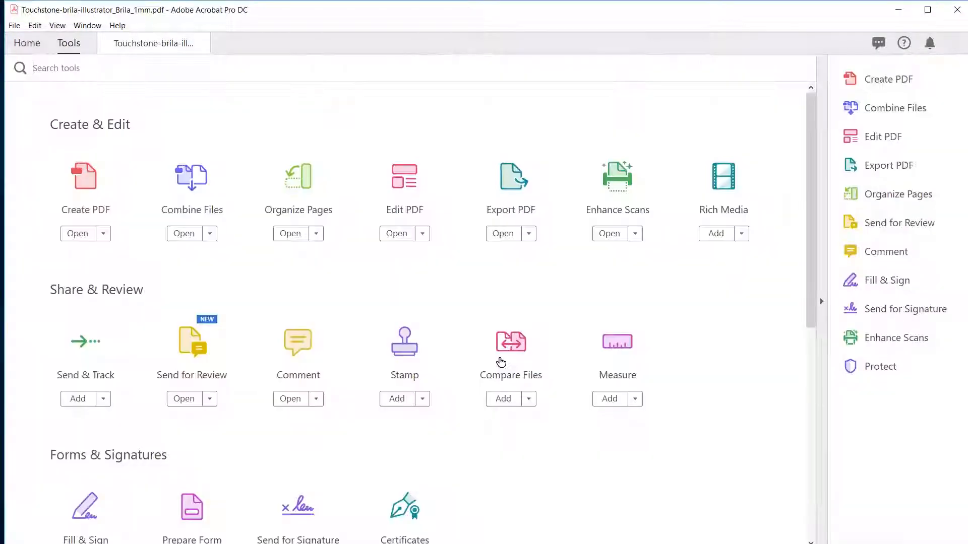
{"action": "scroll", "coordinate": [501, 363], "scroll_direction": "down", "scroll_amount": 5}
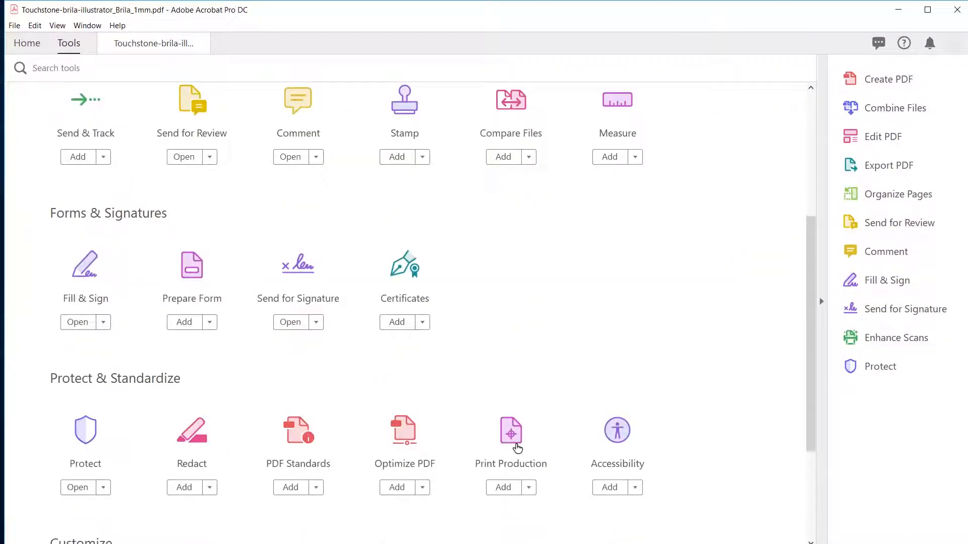
{"action": "left_click", "coordinate": [511, 432]}
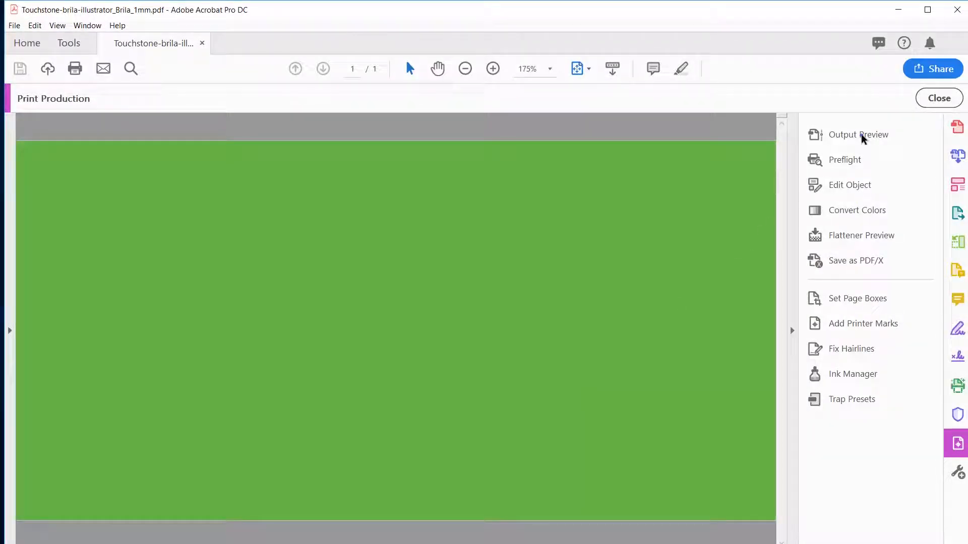
{"action": "left_click", "coordinate": [861, 139]}
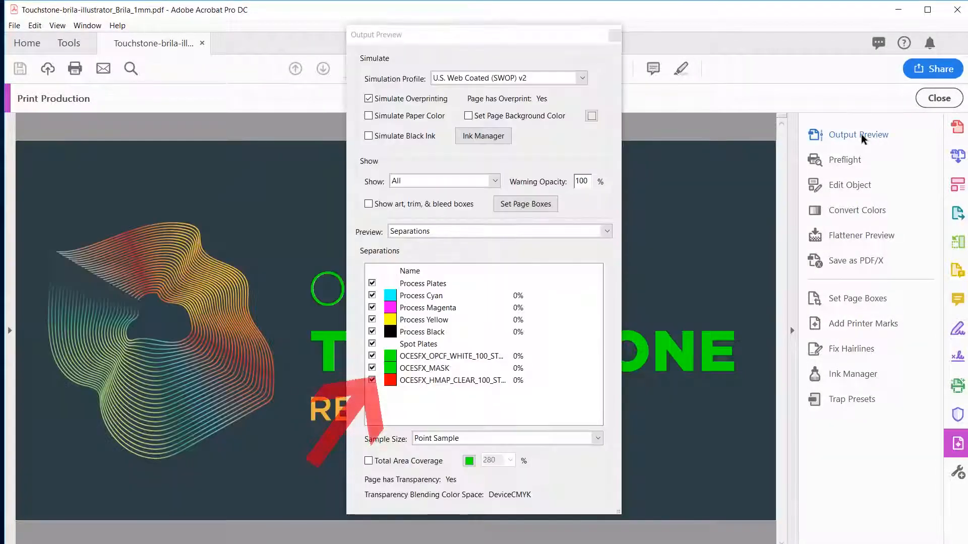